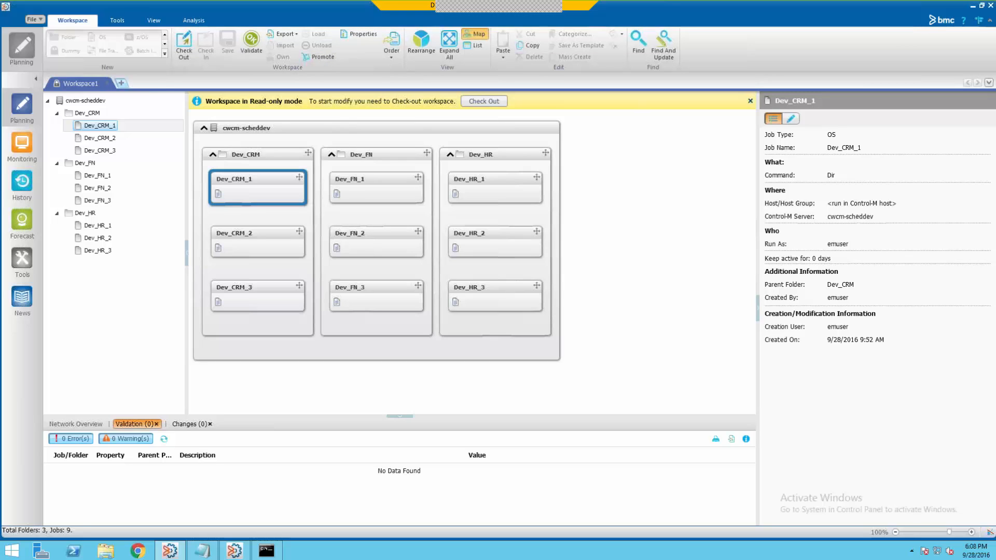
# - Confirm the three Dev folders are synchronized in a new tab, then return to Workspace1 and open Tools - Home
pyautogui.click(121, 83)
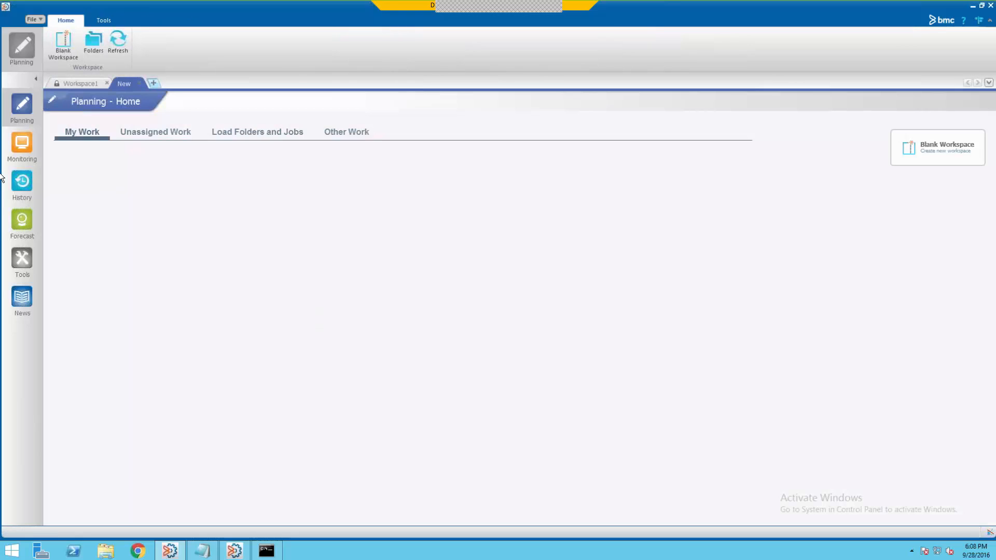
pyautogui.click(96, 43)
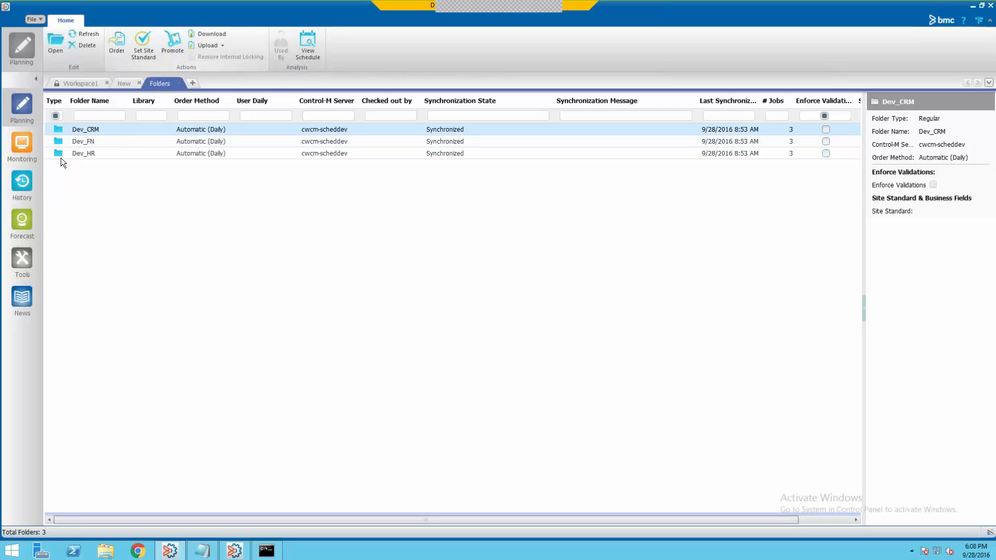
pyautogui.click(79, 83)
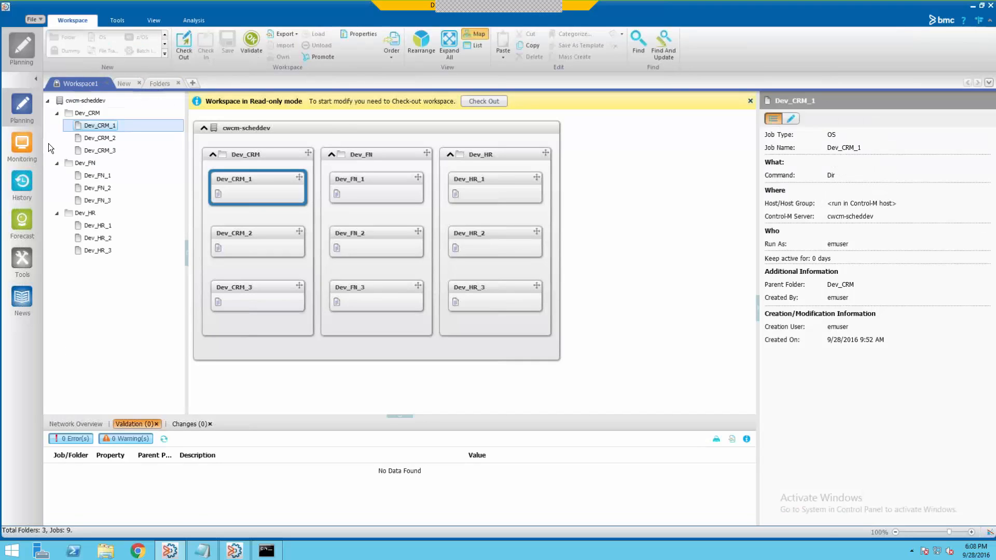
pyautogui.click(22, 258)
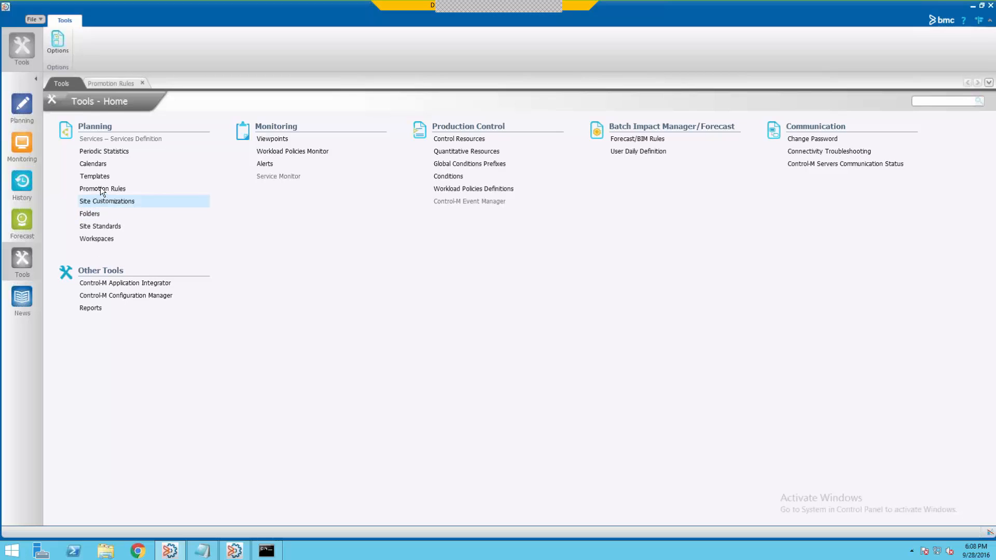
# - Open Promotion Rules under Planning to show the Dev-TO-QA rule replacing the Dev prefix with QA
pyautogui.click(102, 189)
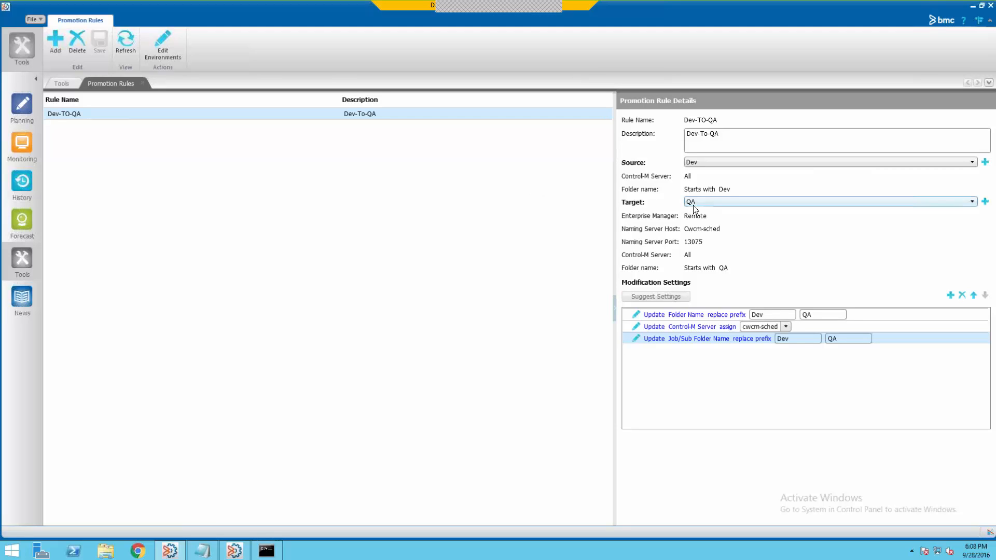
pyautogui.click(160, 44)
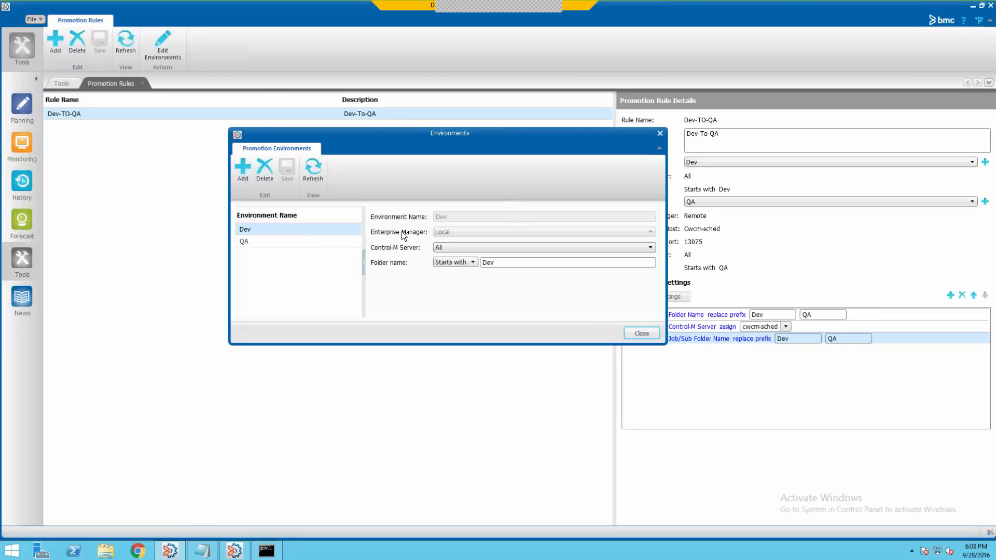
pyautogui.moveTo(453, 220)
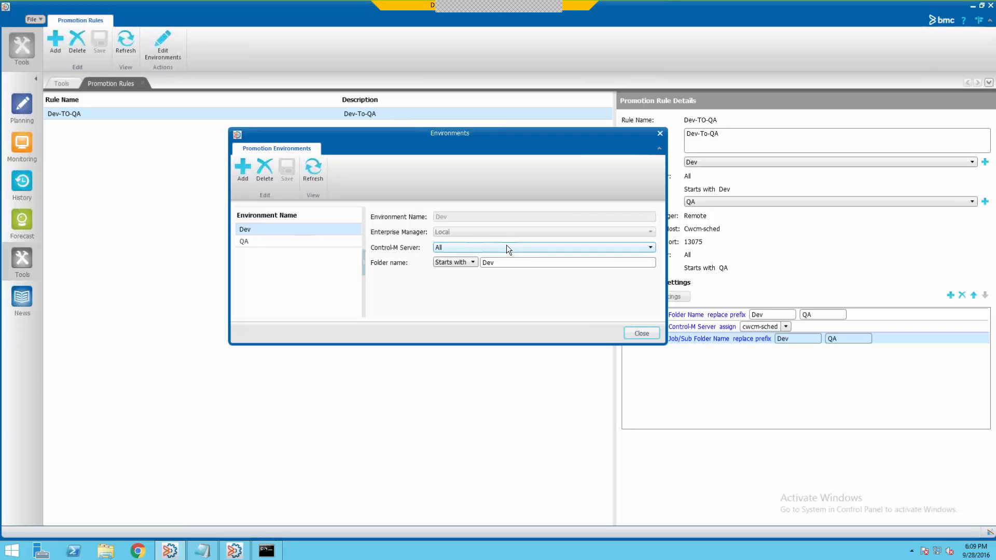
pyautogui.click(298, 241)
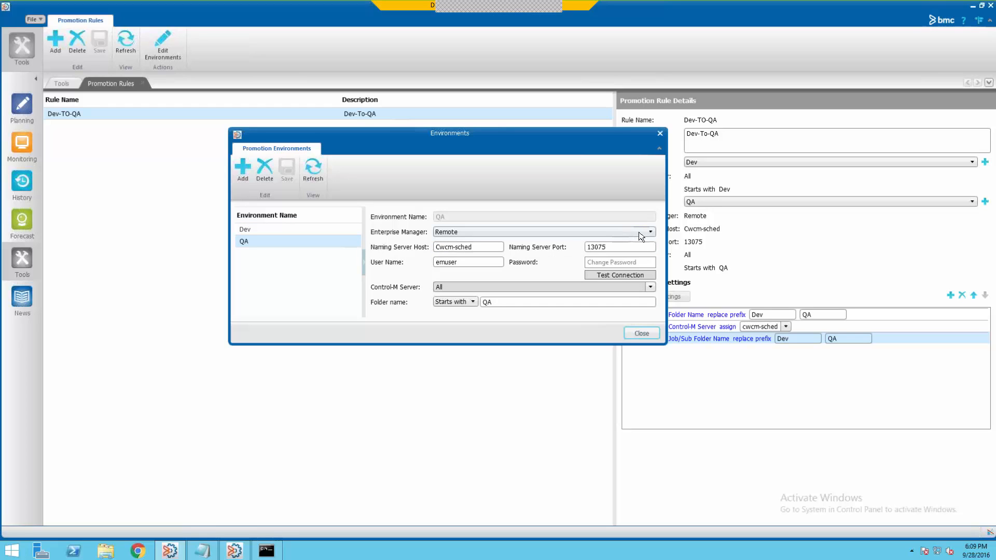
pyautogui.click(474, 232)
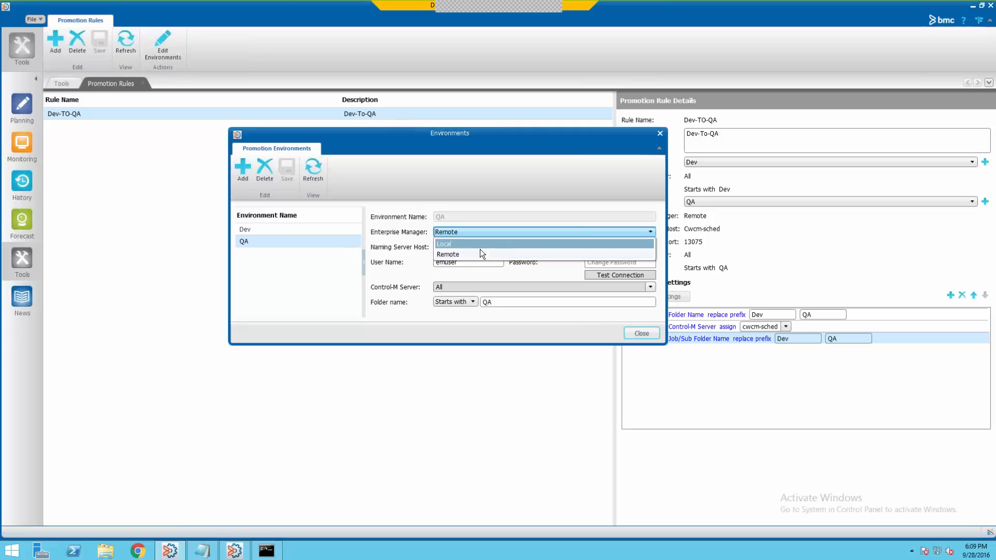
pyautogui.click(471, 253)
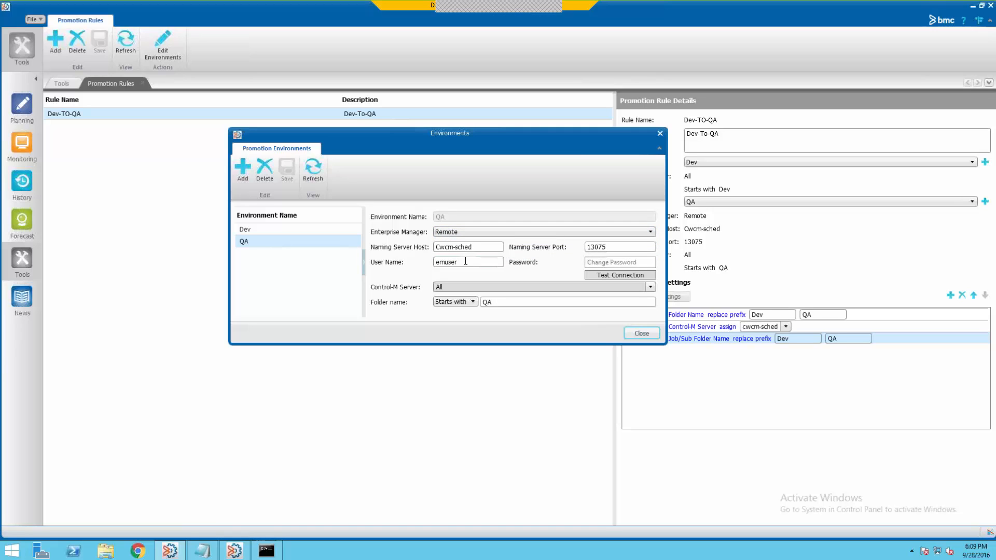
pyautogui.click(476, 251)
pyautogui.click(593, 248)
pyautogui.click(590, 261)
pyautogui.write('empass')
pyautogui.click(618, 276)
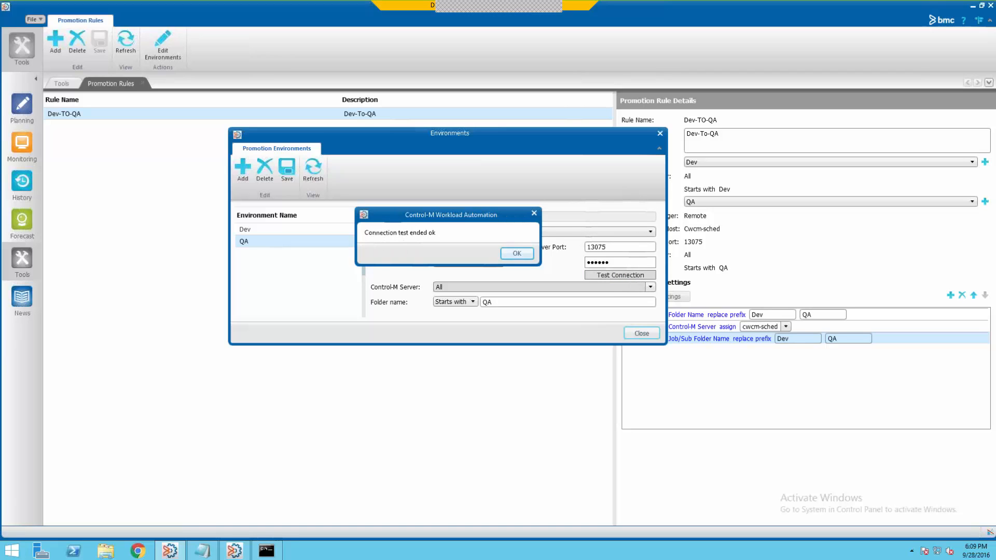
pyautogui.press('Return')
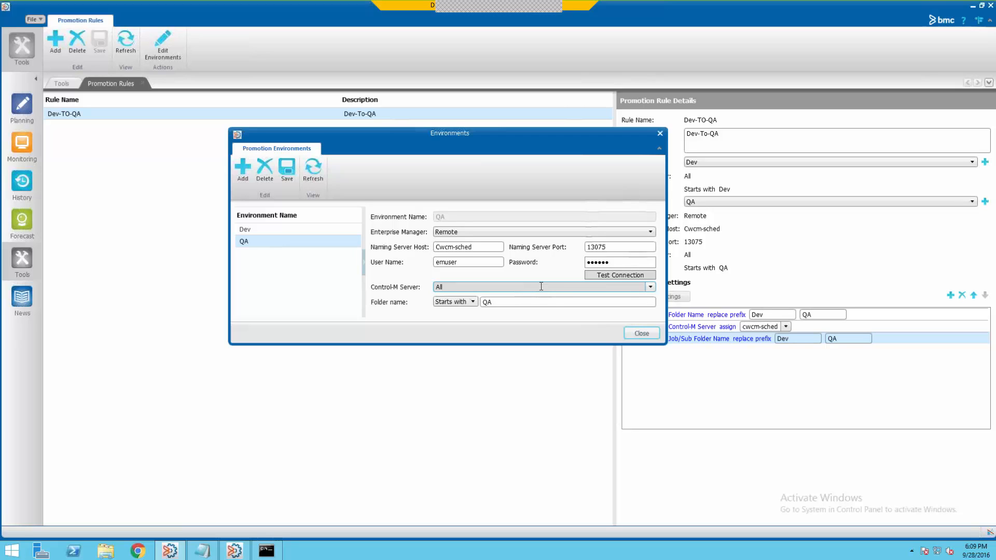
pyautogui.click(641, 334)
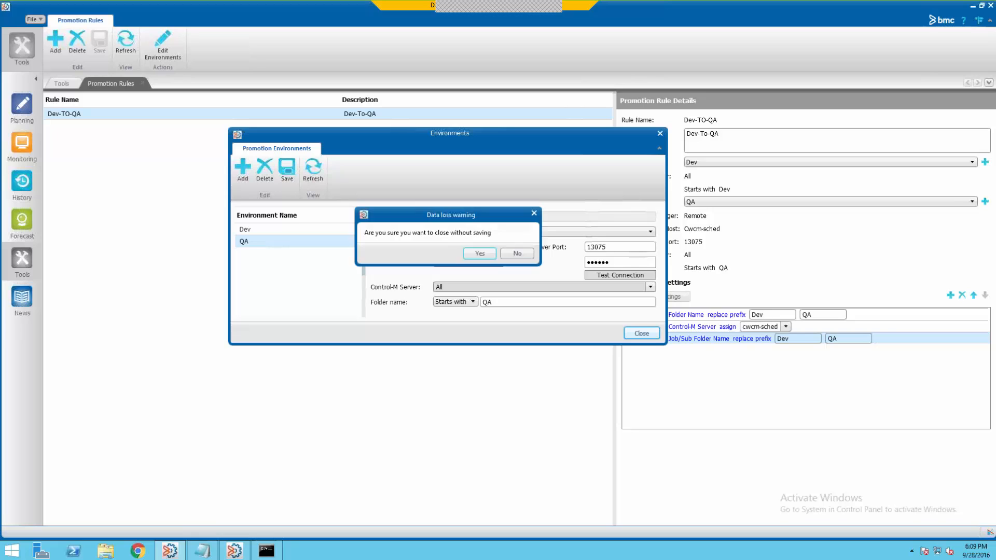
pyautogui.click(478, 254)
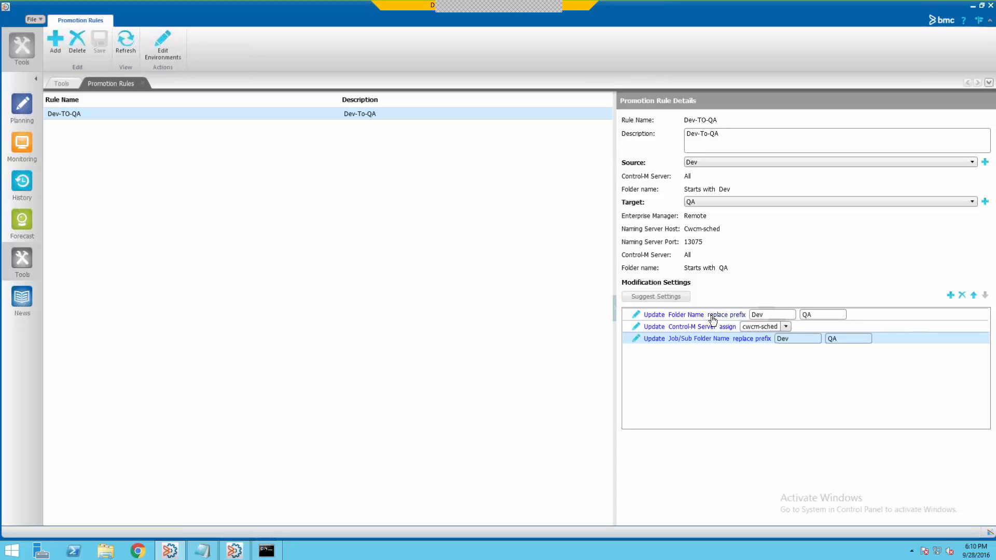
pyautogui.click(759, 316)
pyautogui.press('Tab')
# - Send a promotion request named 'Request' promoting the Dev workspace to QA, confirming with Yes
pyautogui.click(21, 108)
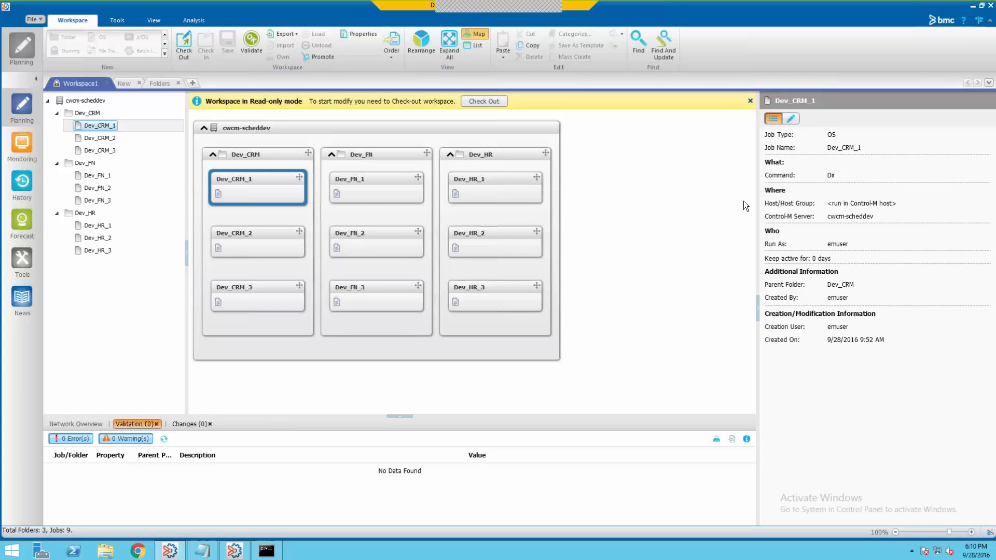
pyautogui.click(326, 55)
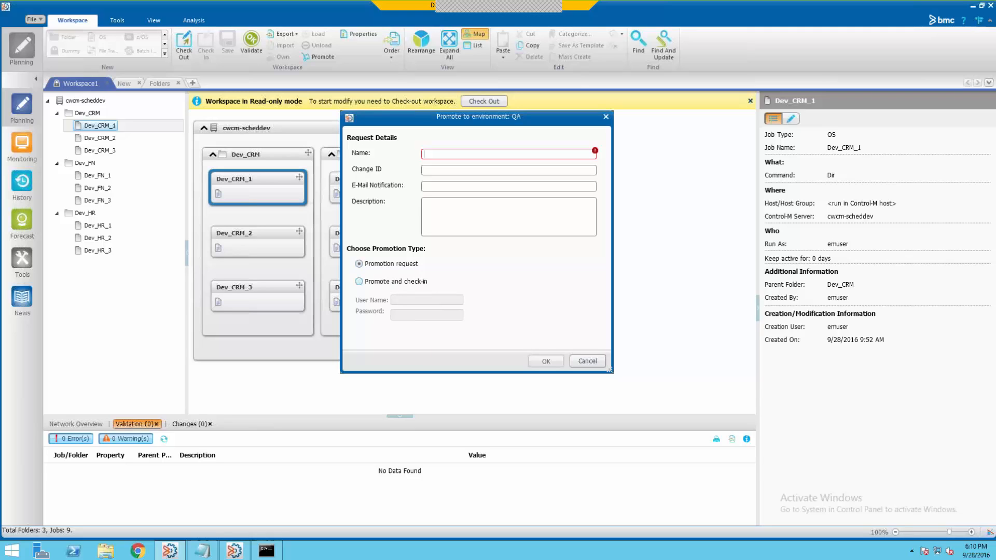
pyautogui.click(385, 280)
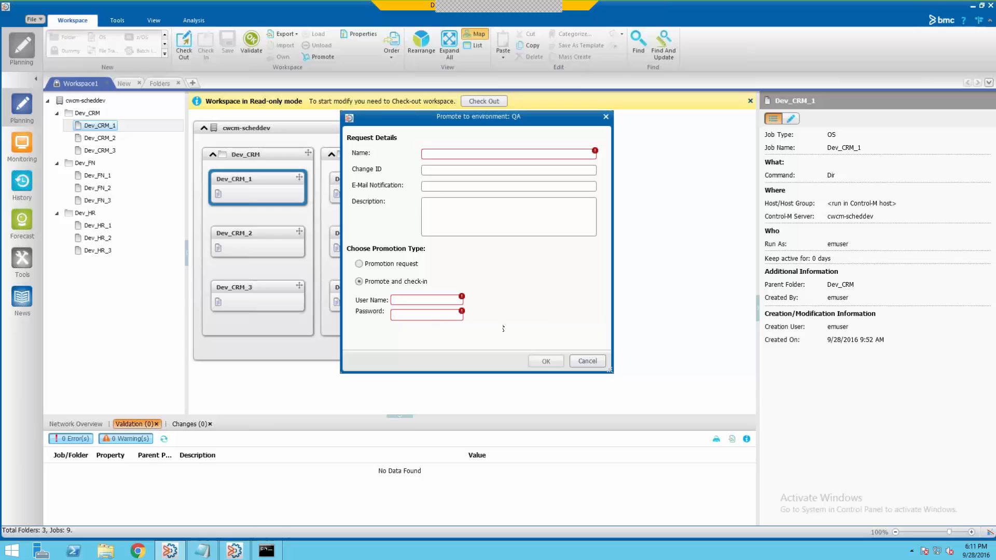
pyautogui.click(359, 264)
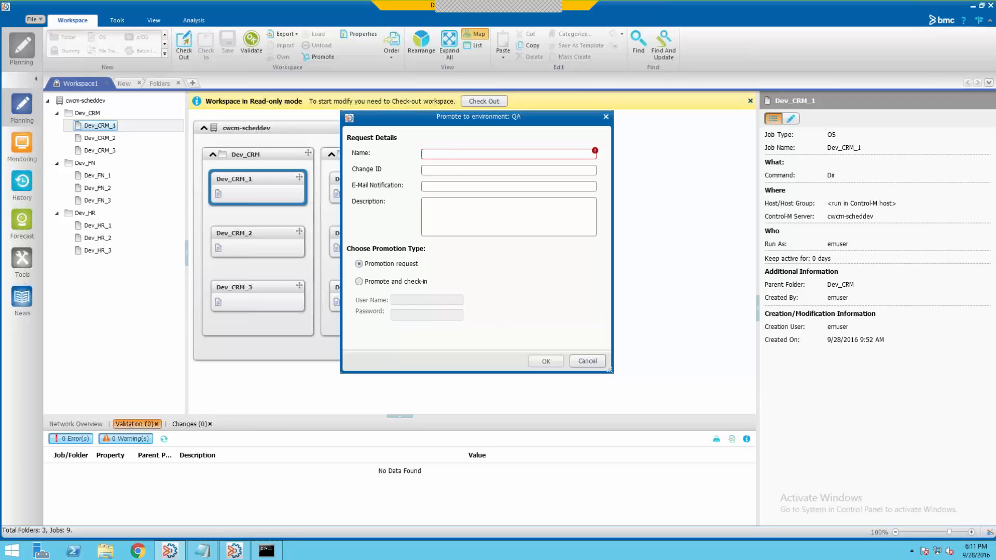
pyautogui.write('Request')
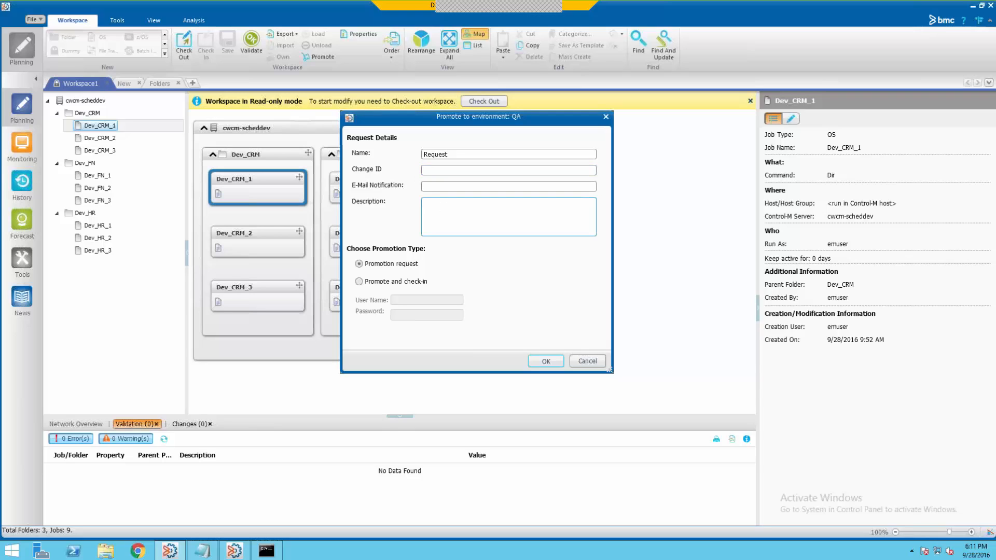
pyautogui.click(429, 187)
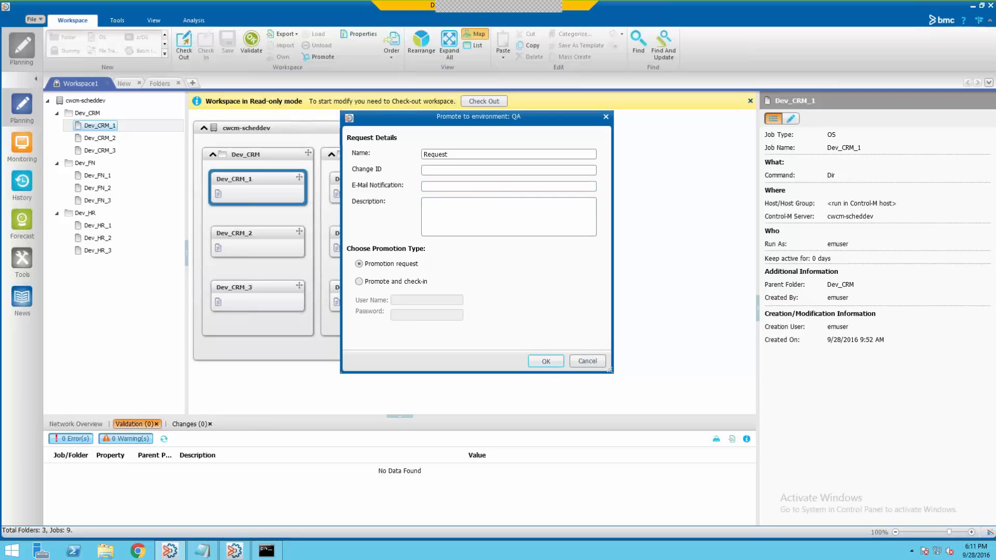
pyautogui.click(545, 361)
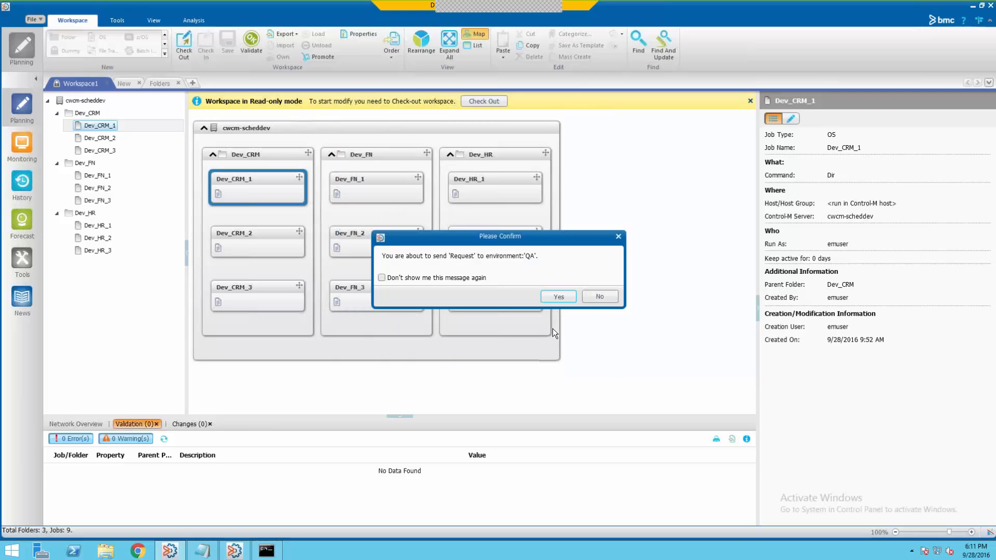
pyautogui.click(550, 296)
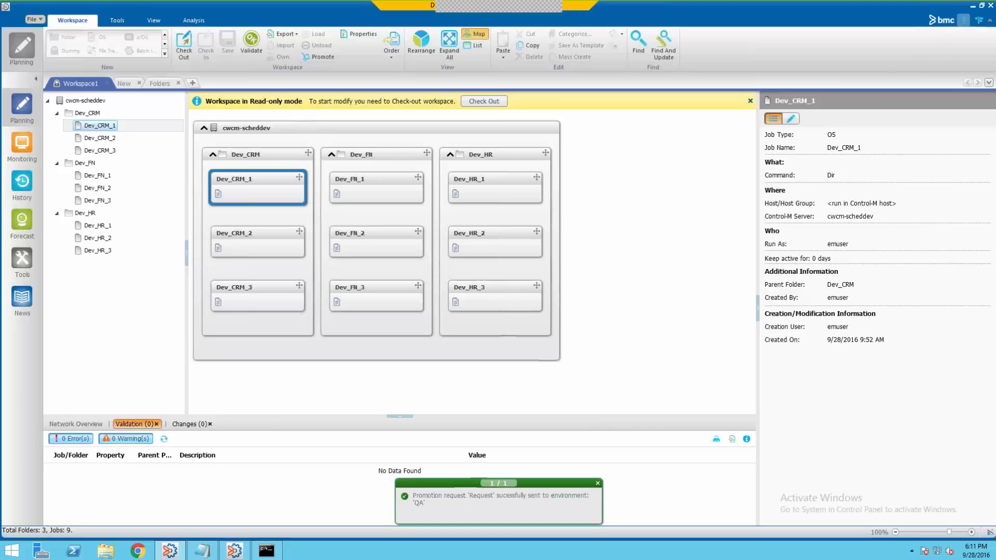
pyautogui.click(973, 6)
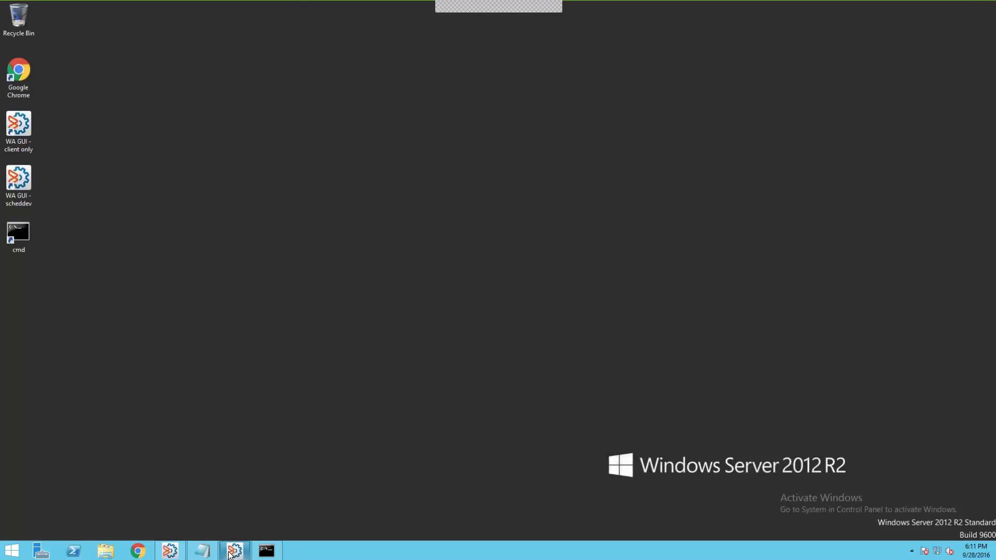
# - In the QA client, refresh Unassigned Work and open the received Request with QA_CRM, QA_FN and QA_HR
pyautogui.moveTo(230, 554)
pyautogui.click(236, 499)
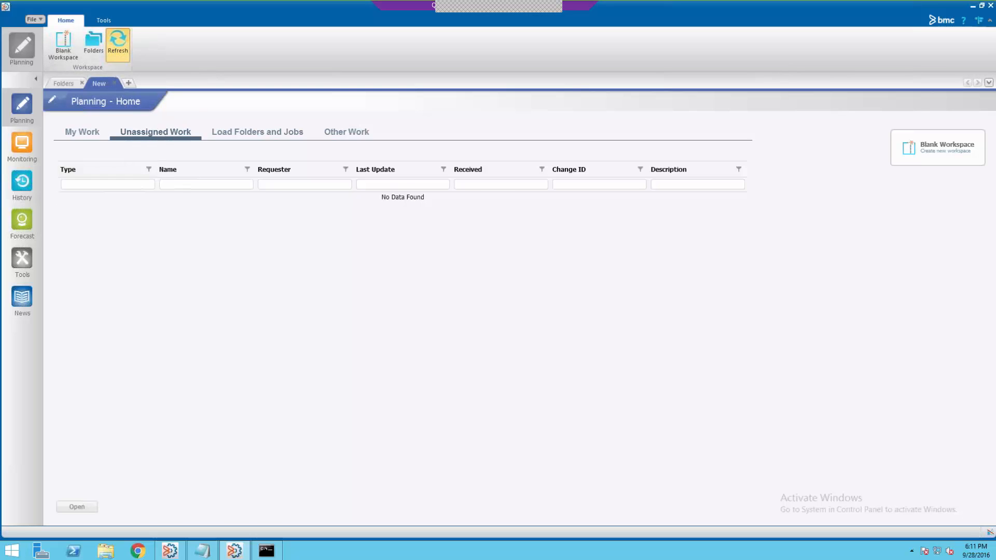
pyautogui.click(117, 40)
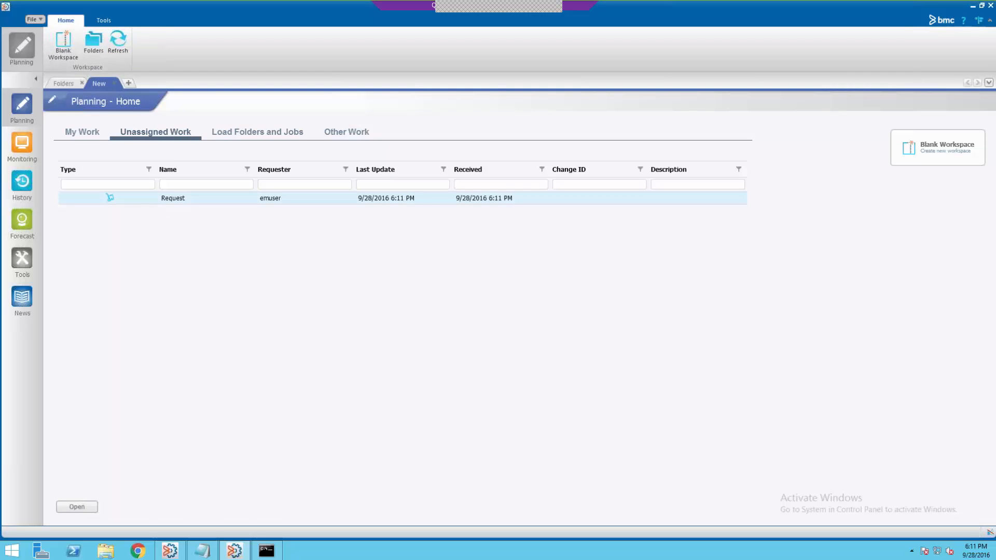
pyautogui.click(77, 507)
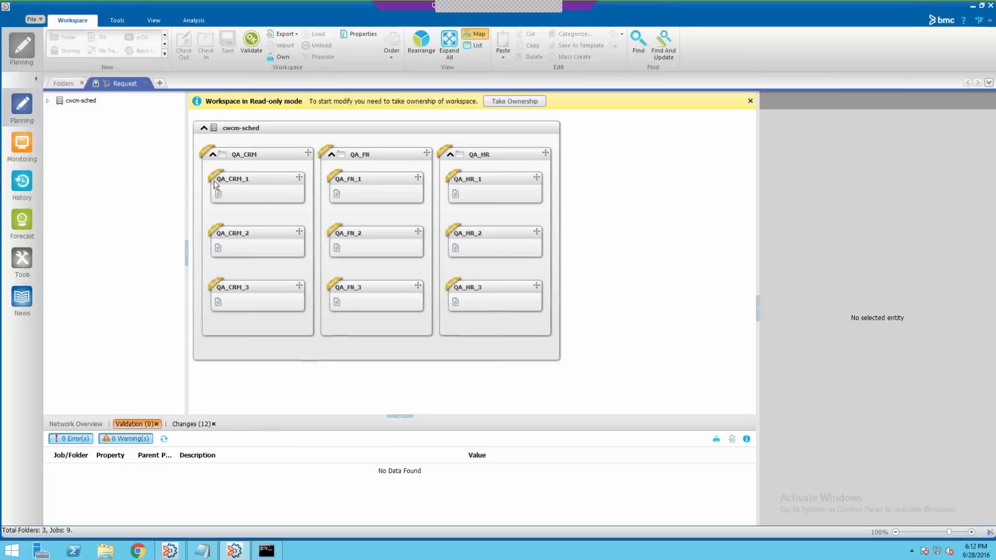
# - Review the Changes (12) list and take ownership of the read-only Request workspace
pyautogui.click(191, 425)
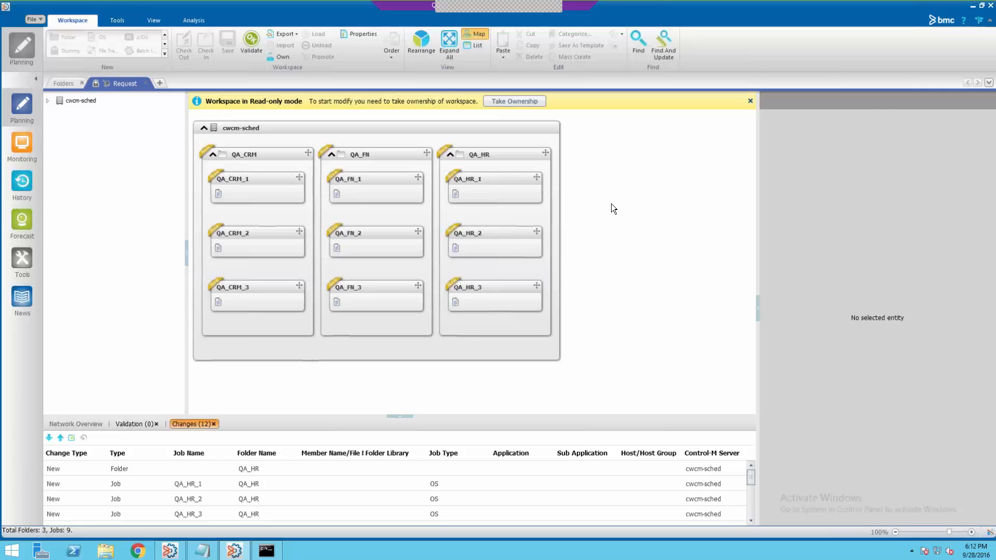
pyautogui.click(514, 101)
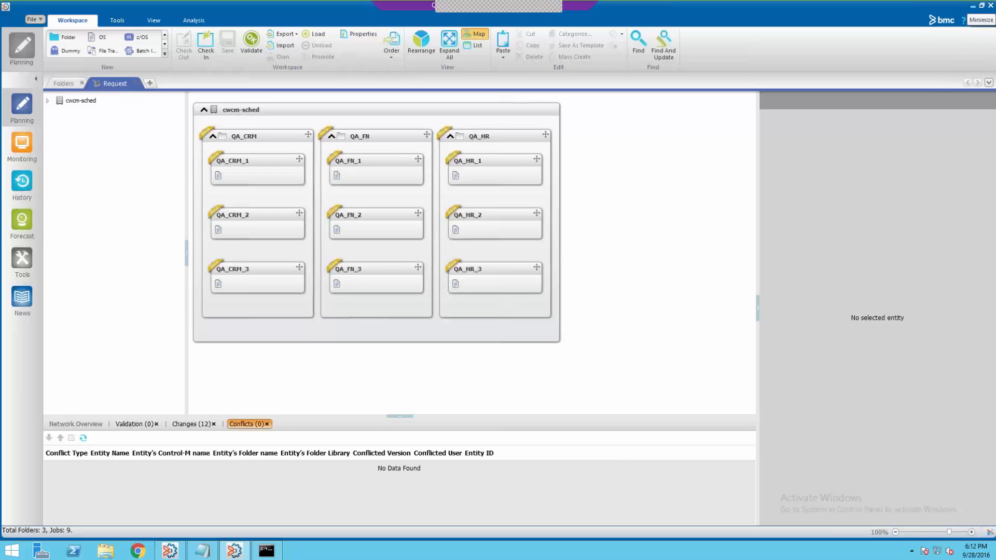
pyautogui.click(973, 7)
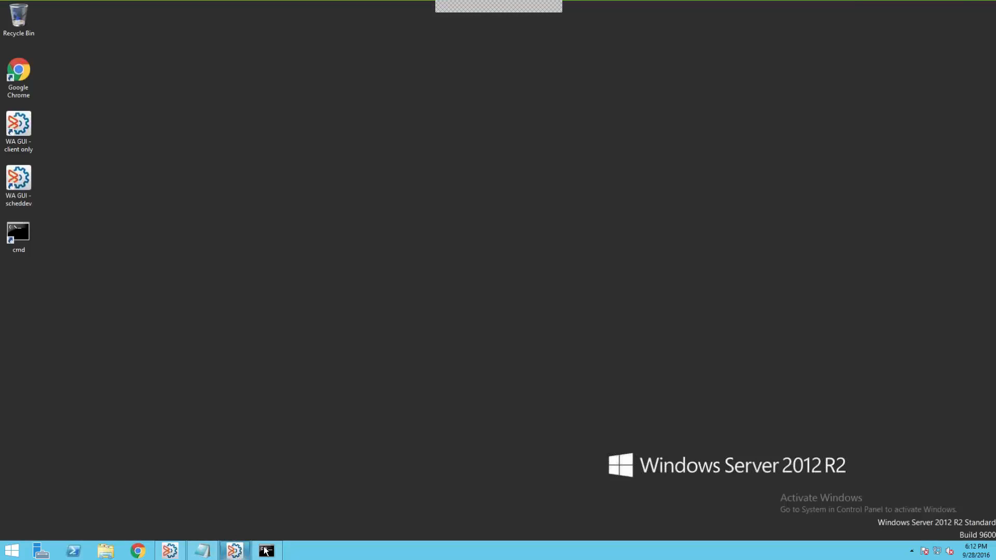
# - Run 'emwacli -action promote' in the administrator Command Prompt to display its usage and parameters
pyautogui.moveTo(266, 551)
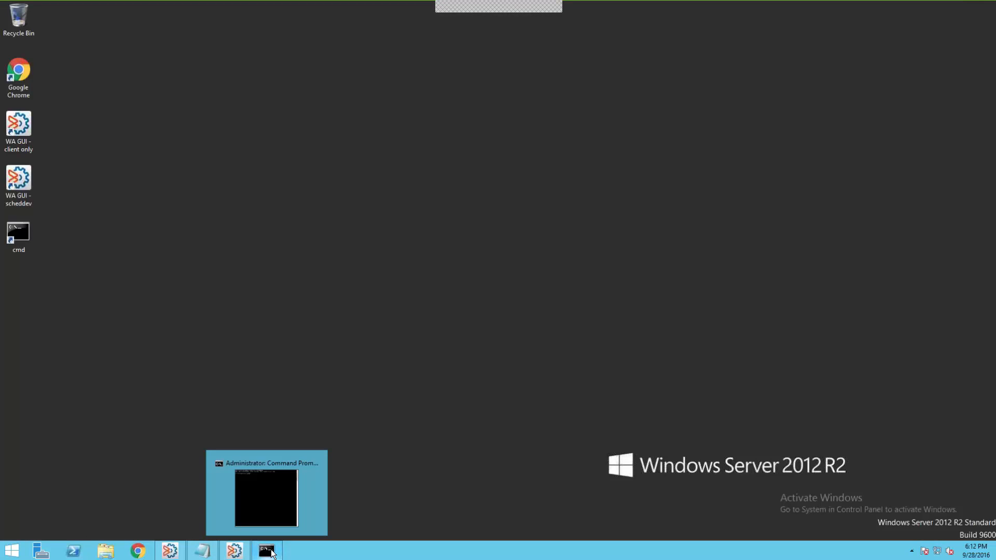
pyautogui.click(266, 506)
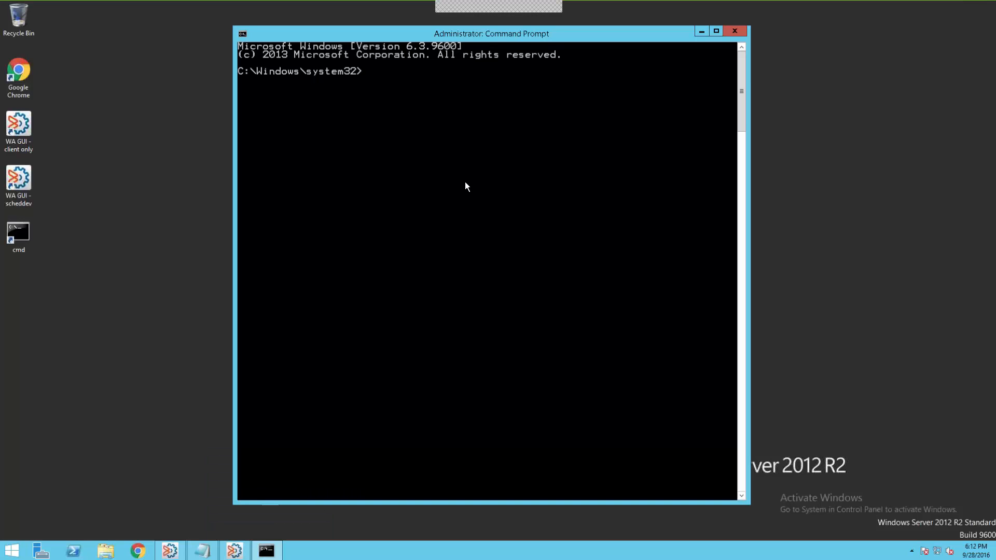
pyautogui.write('em')
pyautogui.write('wacli -action promote')
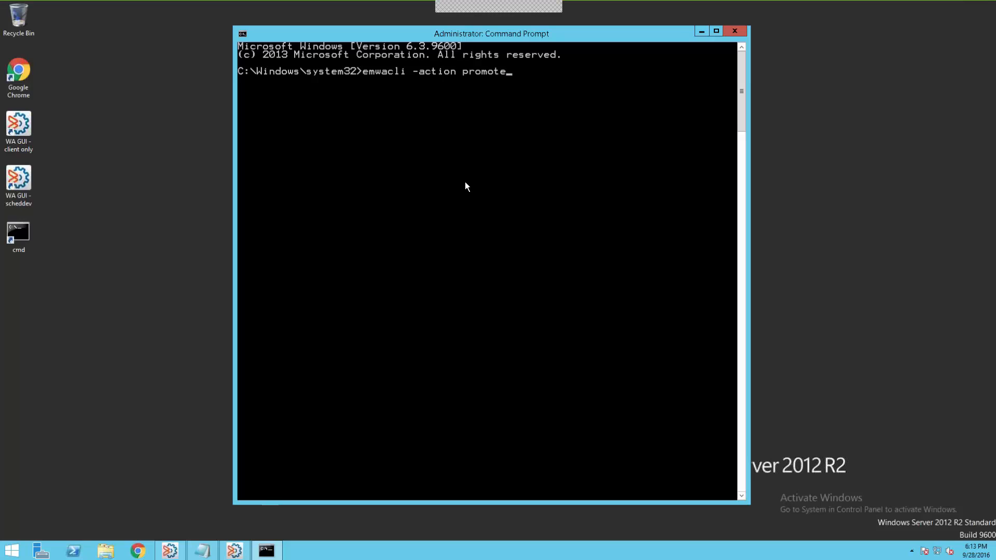
pyautogui.press('Return')
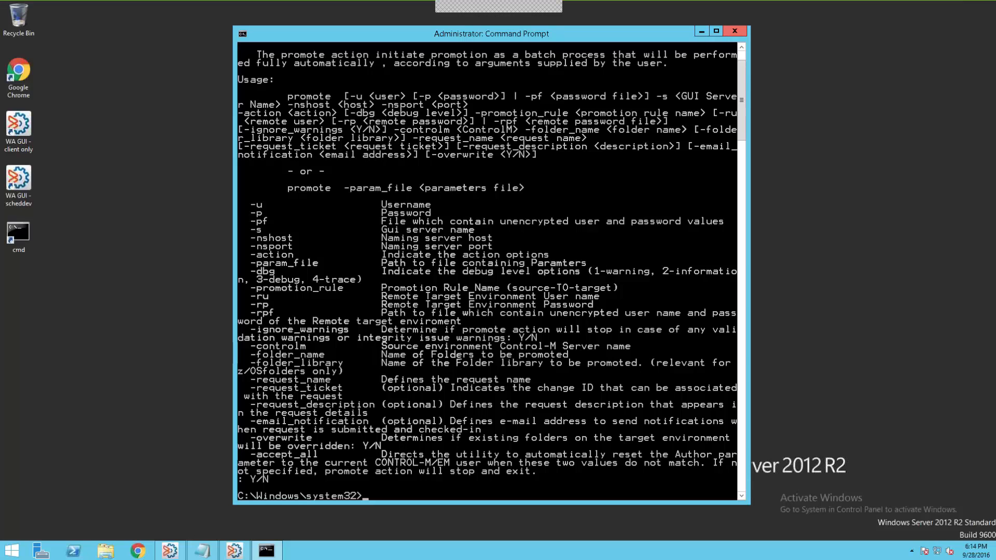
pyautogui.click(701, 32)
# - Open a new, taller Command Prompt (Admin) and type 'emwacli -action promote param_file C:\p.txt'
pyautogui.rightClick(7, 553)
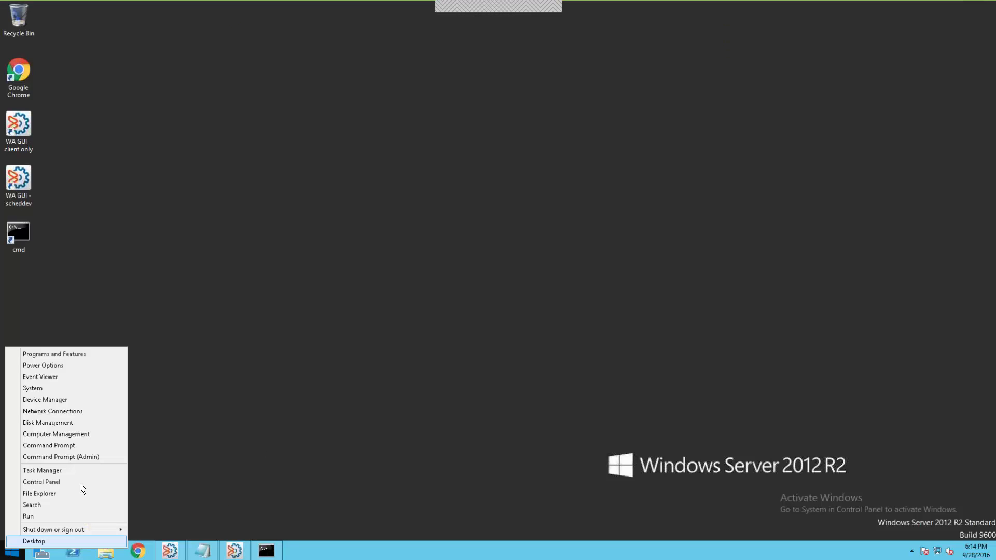
pyautogui.click(92, 456)
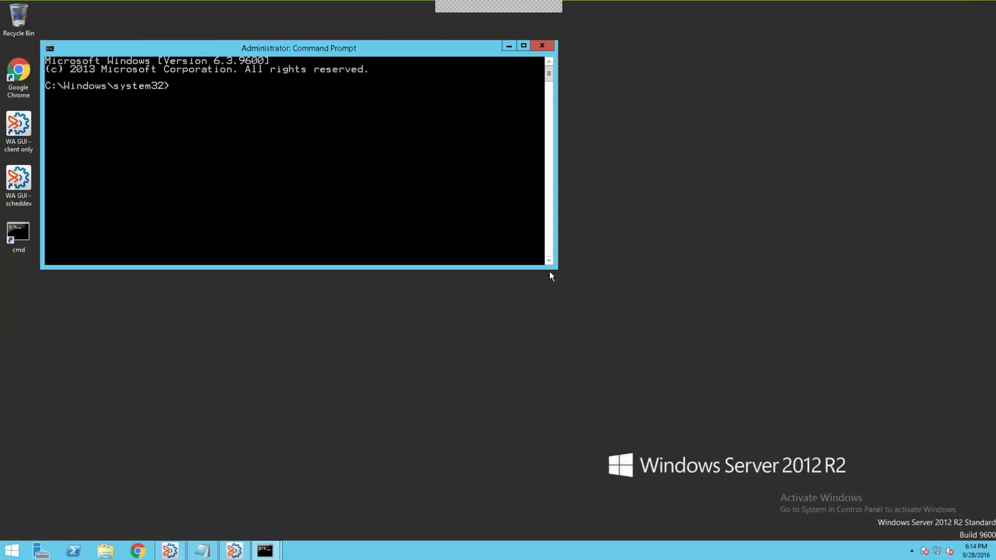
pyautogui.moveTo(550, 272); pyautogui.dragTo(594, 380)
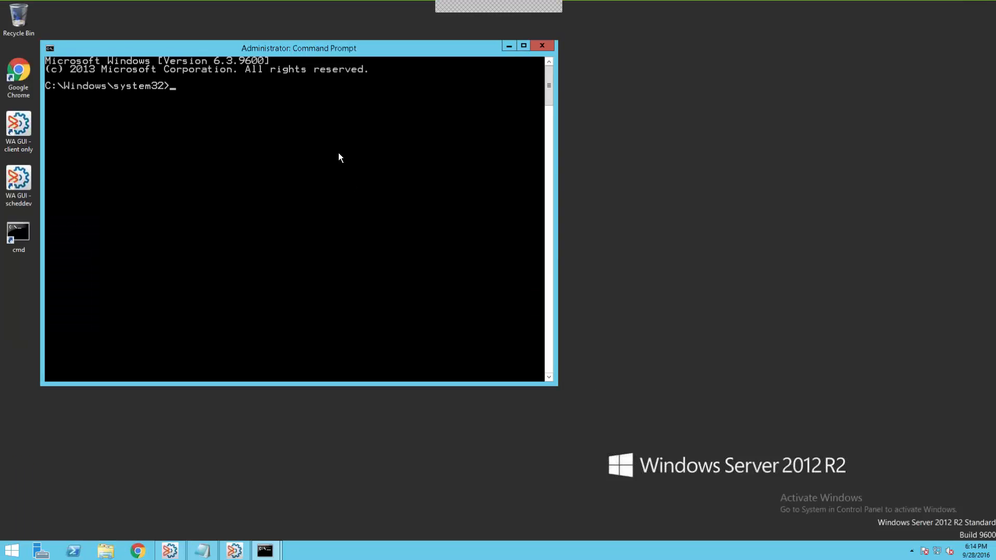
pyautogui.write('emwacli -action promote')
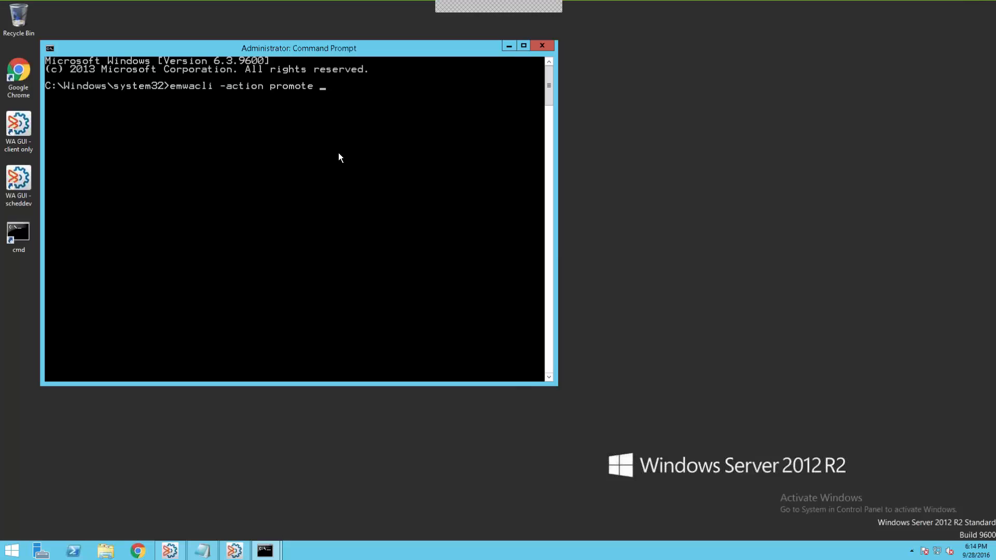
pyautogui.write(' param_file C:\\p.txt')
# - Review the p parameter file in Notepad, highlighting the Dev-TO-QA rule and the -ru and -rp lines
pyautogui.click(508, 45)
pyautogui.click(201, 550)
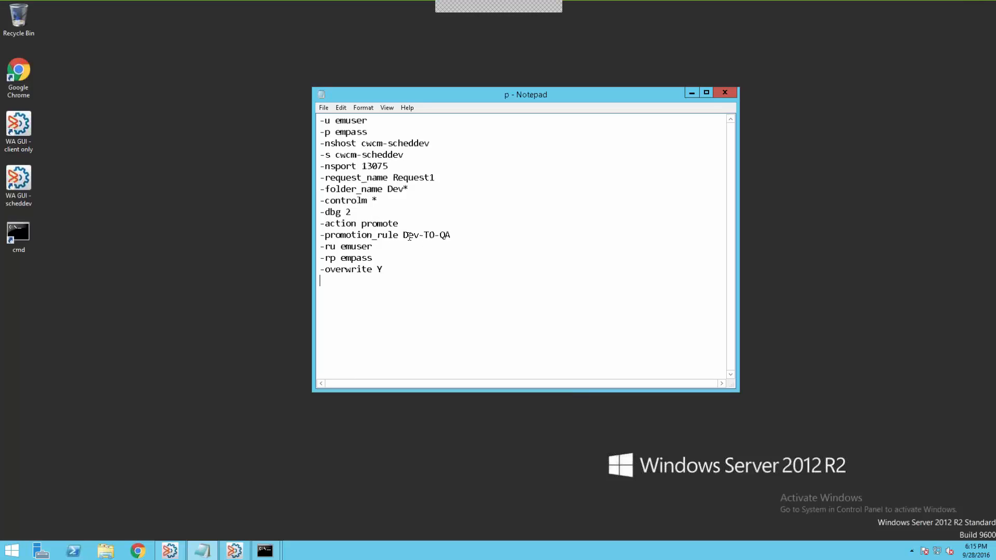
pyautogui.moveTo(404, 235); pyautogui.dragTo(450, 235)
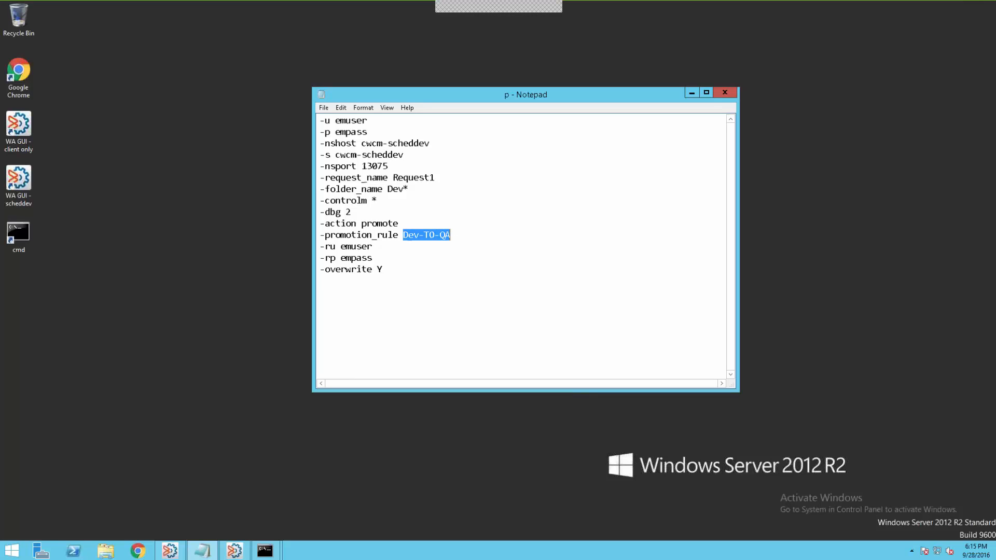
pyautogui.click(386, 246)
pyautogui.press('Down')
pyautogui.click(693, 93)
# - Run 'emwacli -action promote -param_file C:\p.txt' so Dev_HR, Dev_CRM and Dev_FN promote successfully
pyautogui.hotkey('alt', 'Tab')
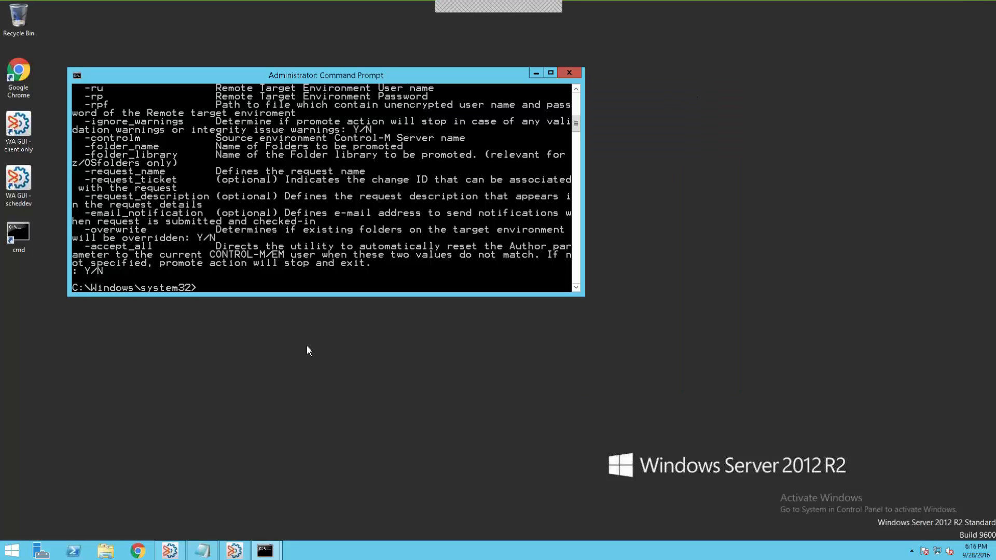
pyautogui.write('emwacli -action promote -param')
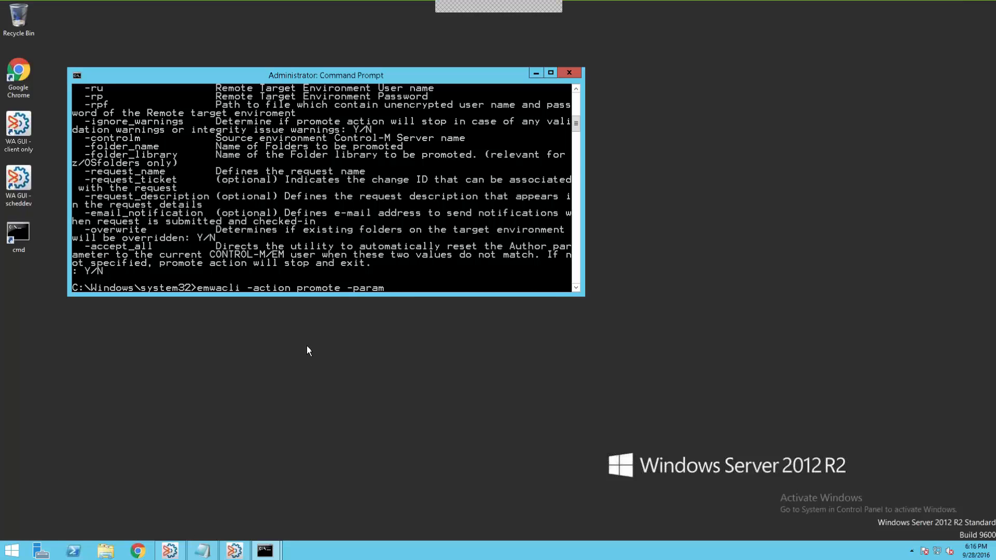
pyautogui.write('_file C;\\p.txt')
pyautogui.press('Return')
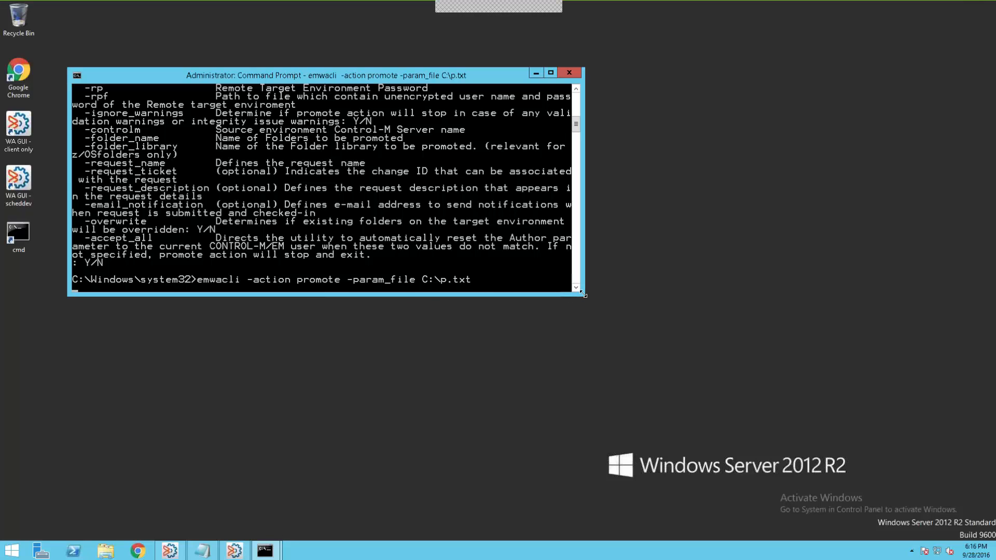
pyautogui.moveTo(582, 294); pyautogui.dragTo(602, 430)
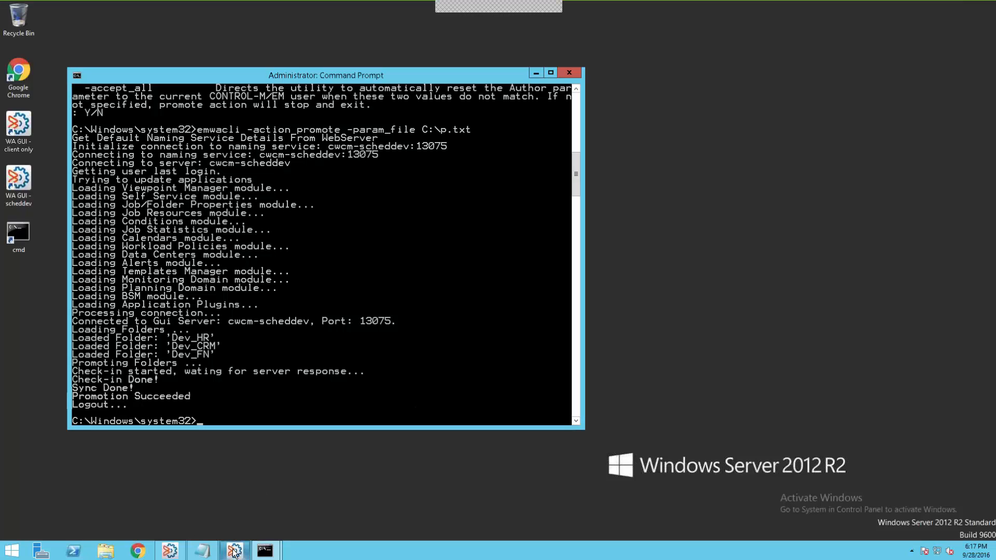
# - Refresh the Control-M folder list showing QA_CRM, QA_FN and QA_HR synchronized, then advance to Useful Information
pyautogui.moveTo(234, 551)
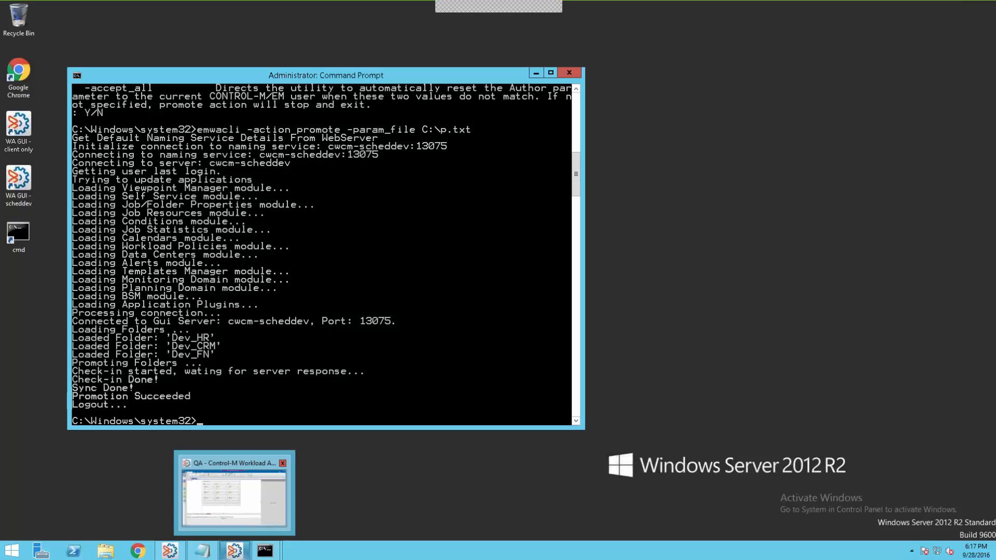
pyautogui.click(233, 493)
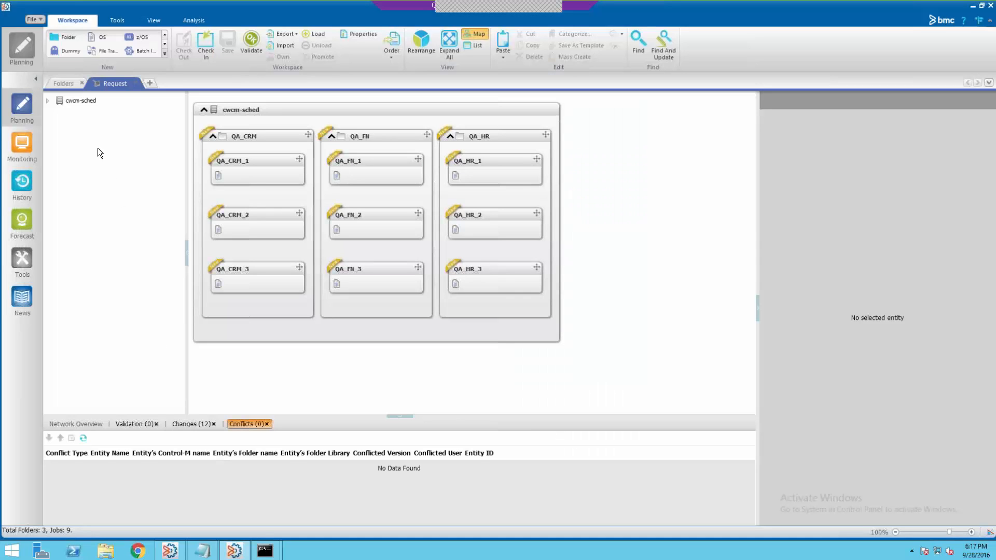
pyautogui.click(66, 83)
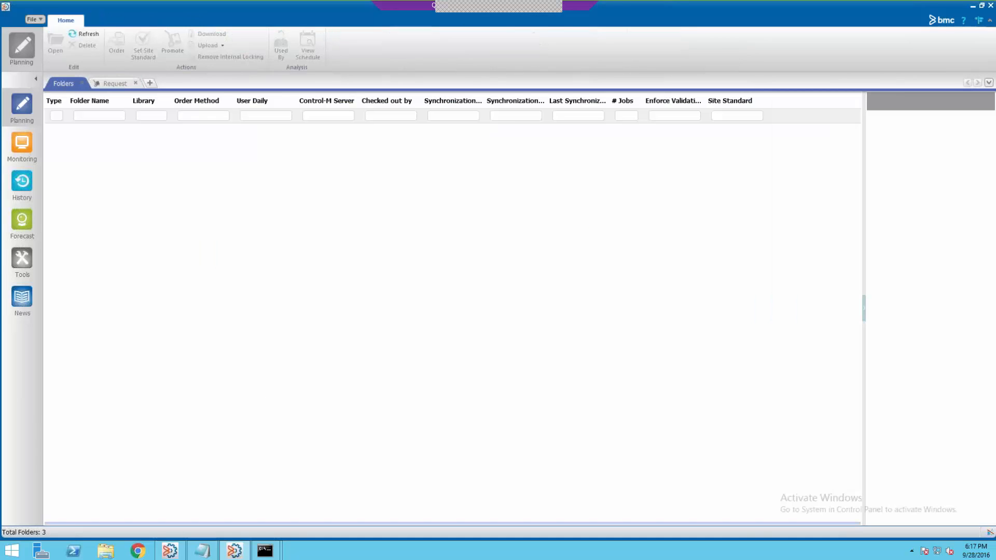
pyautogui.click(86, 34)
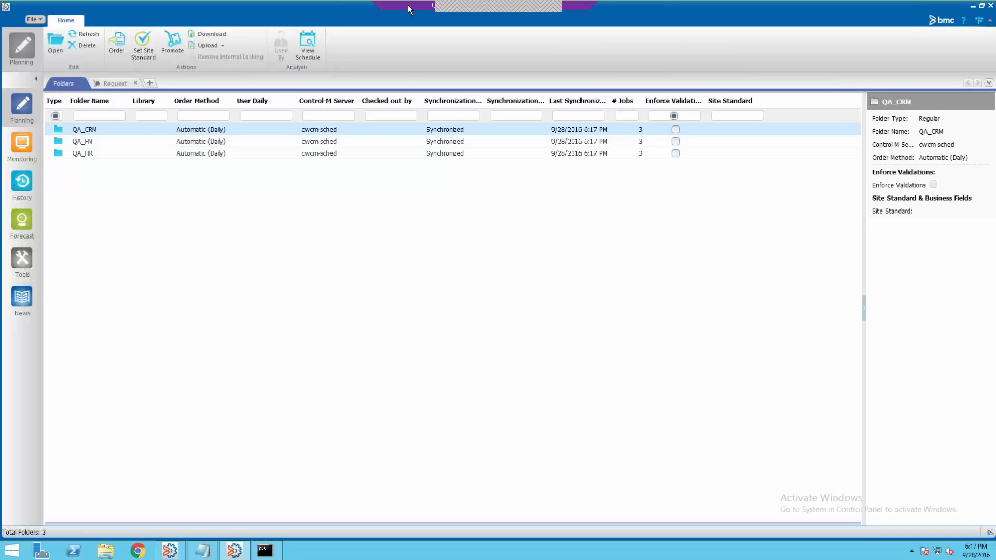
pyautogui.moveTo(436, 4)
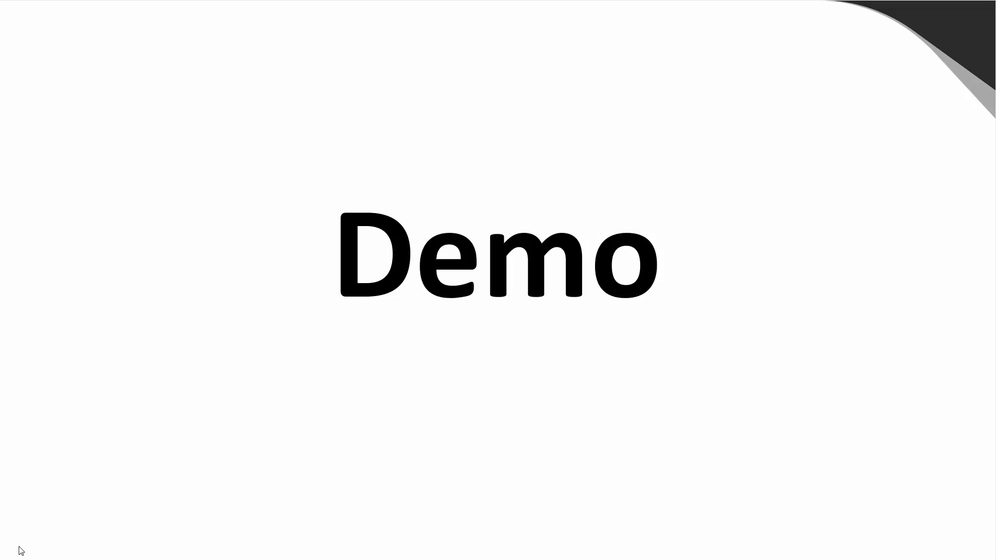
pyautogui.press('Right')
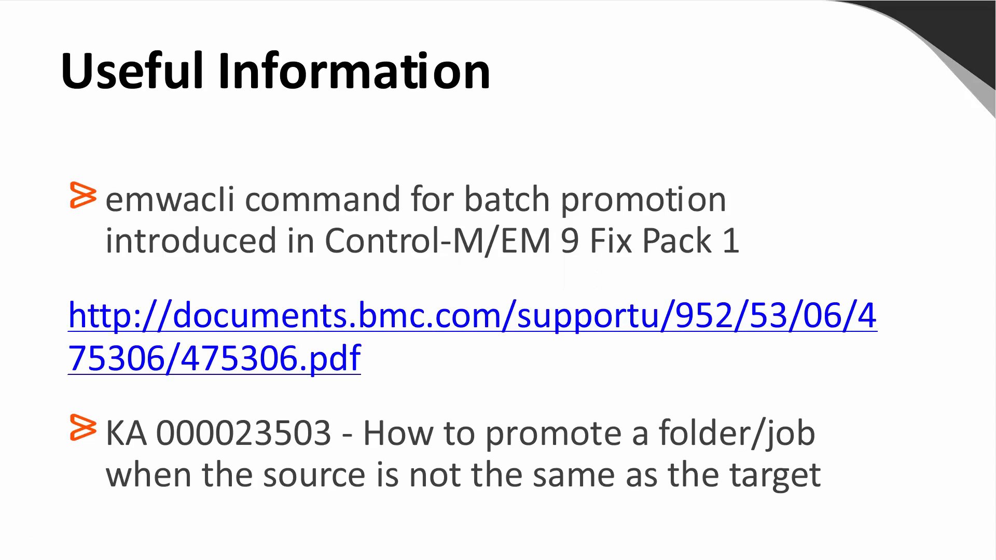